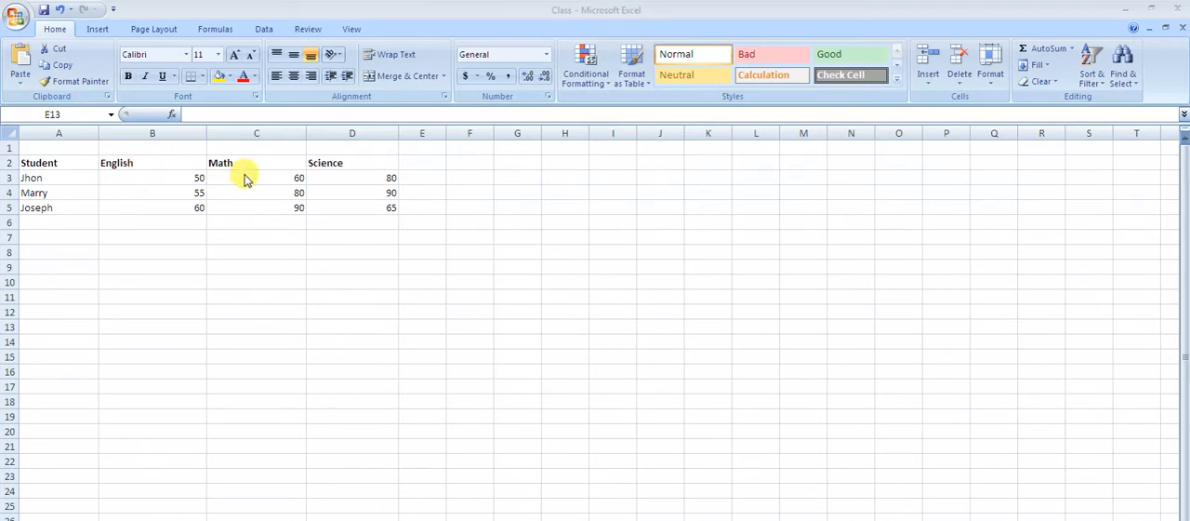
- Right-align the Science heading in D2 and select cell B7 below the English scores
left_click(351, 166)
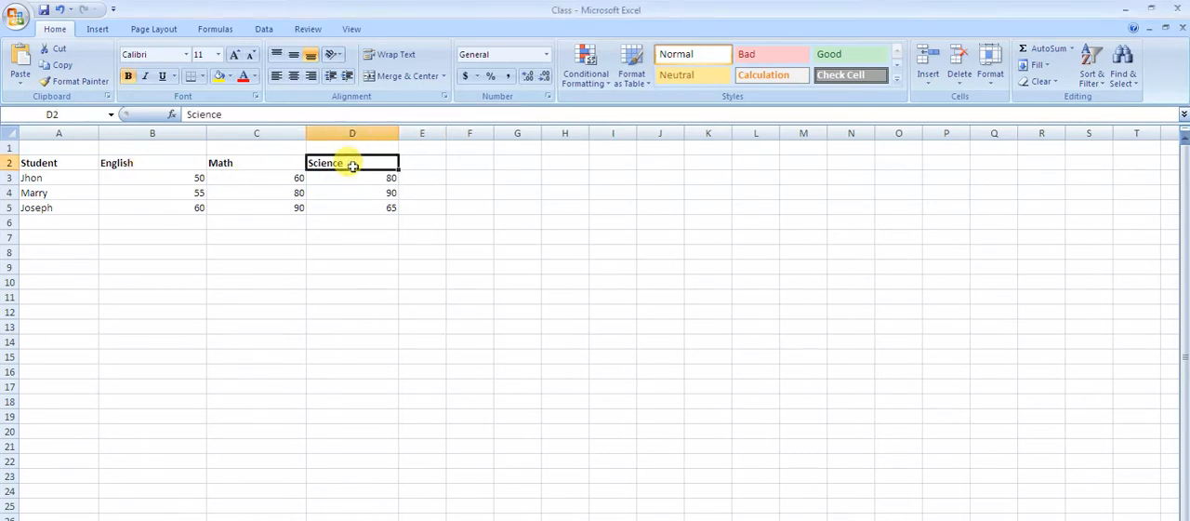
left_click(312, 76)
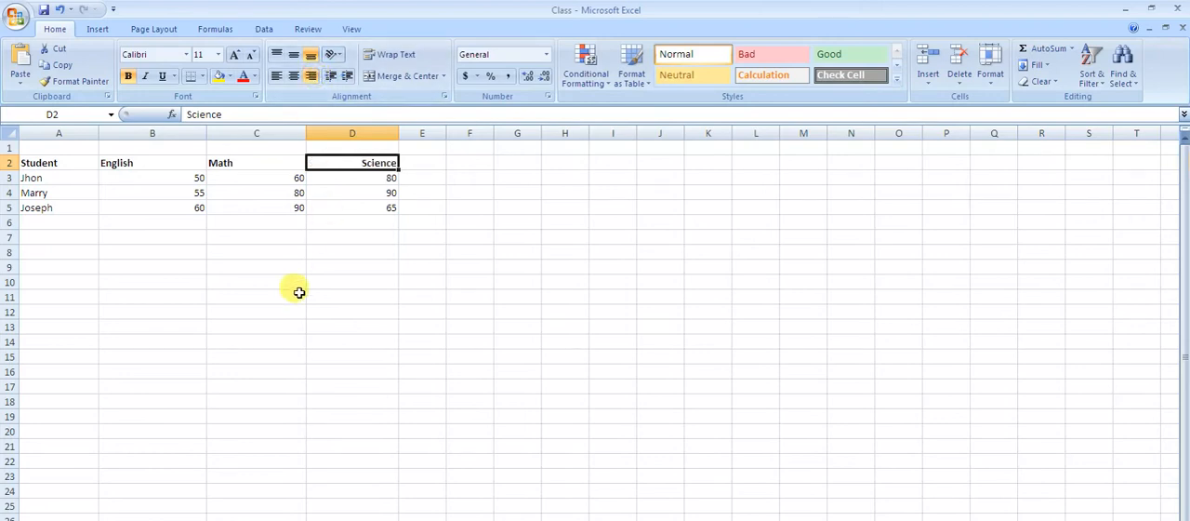
left_click(173, 235)
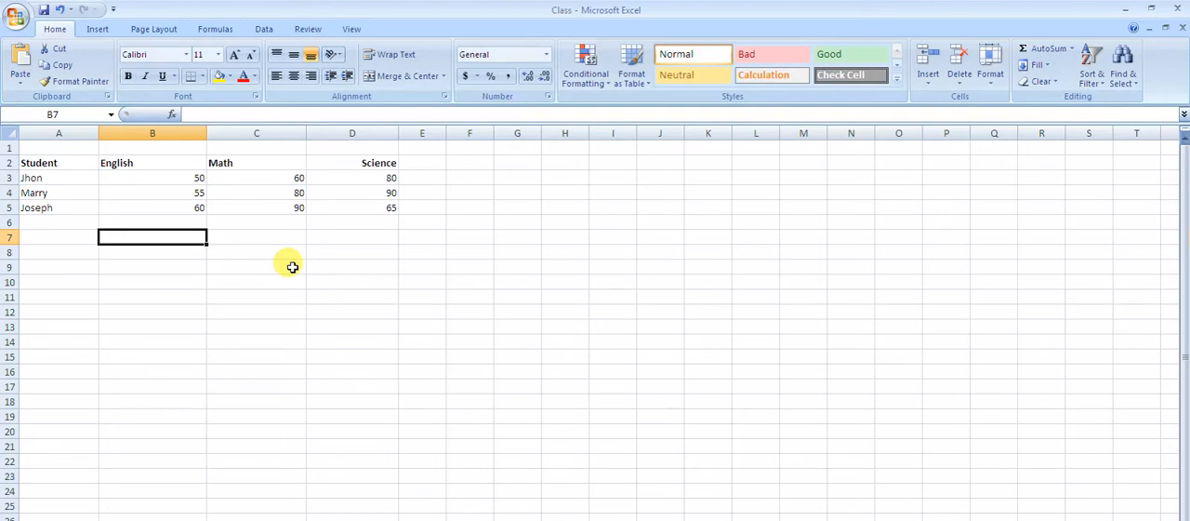
type("=")
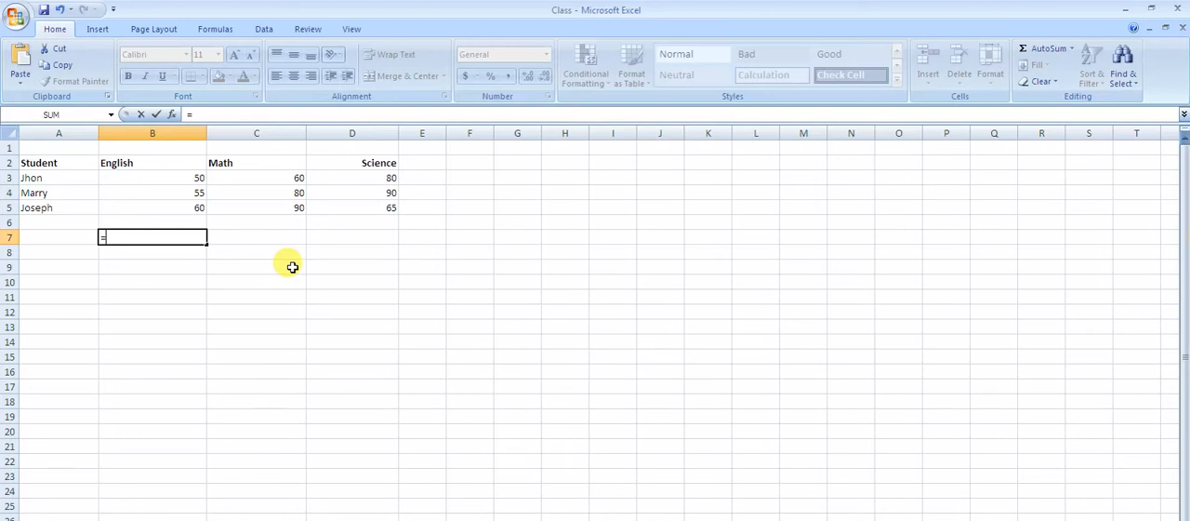
type("s")
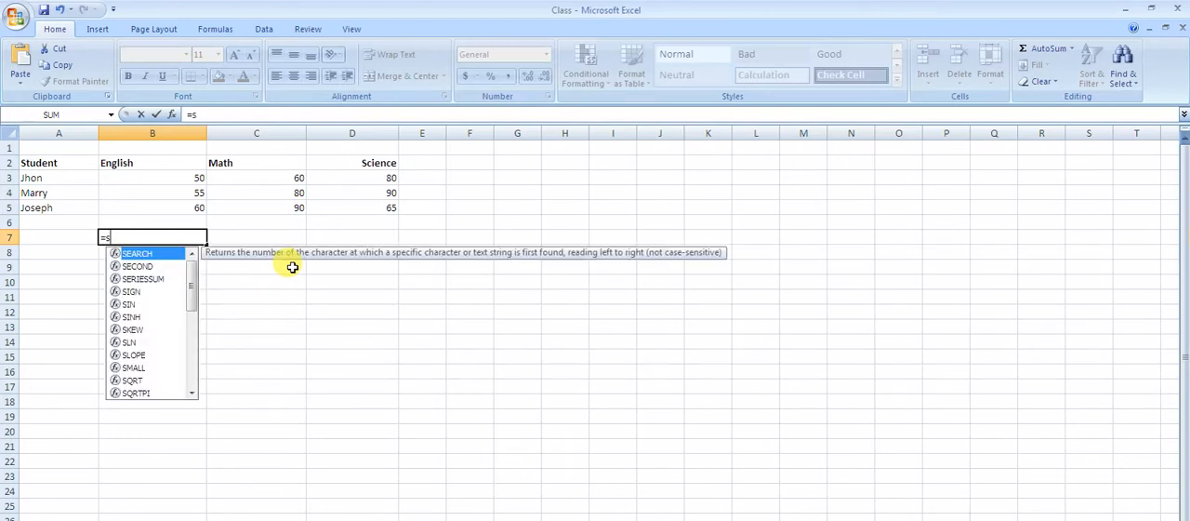
type("um")
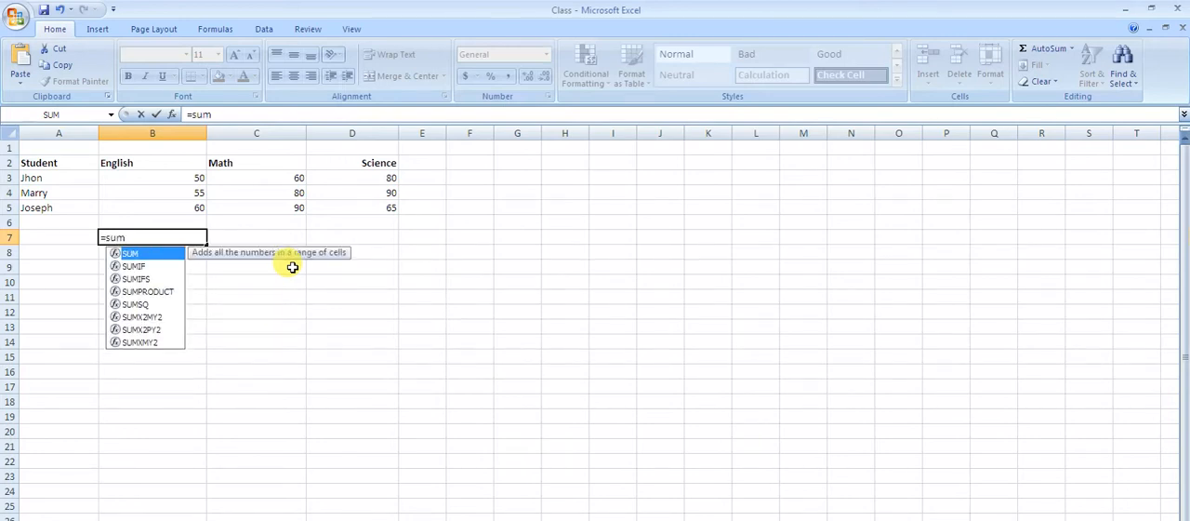
type("(")
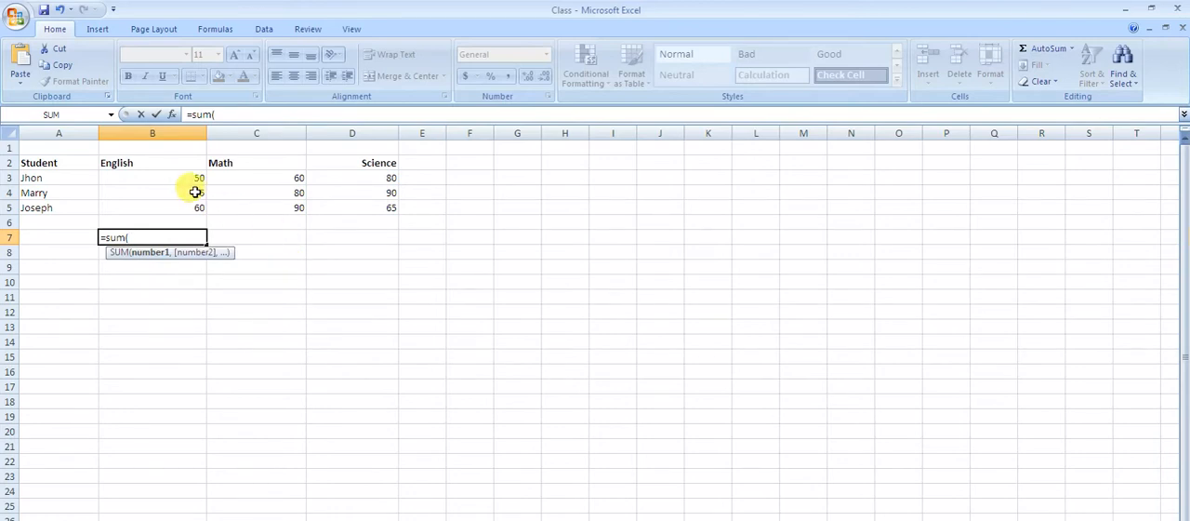
key("BackSpace")
key("Escape")
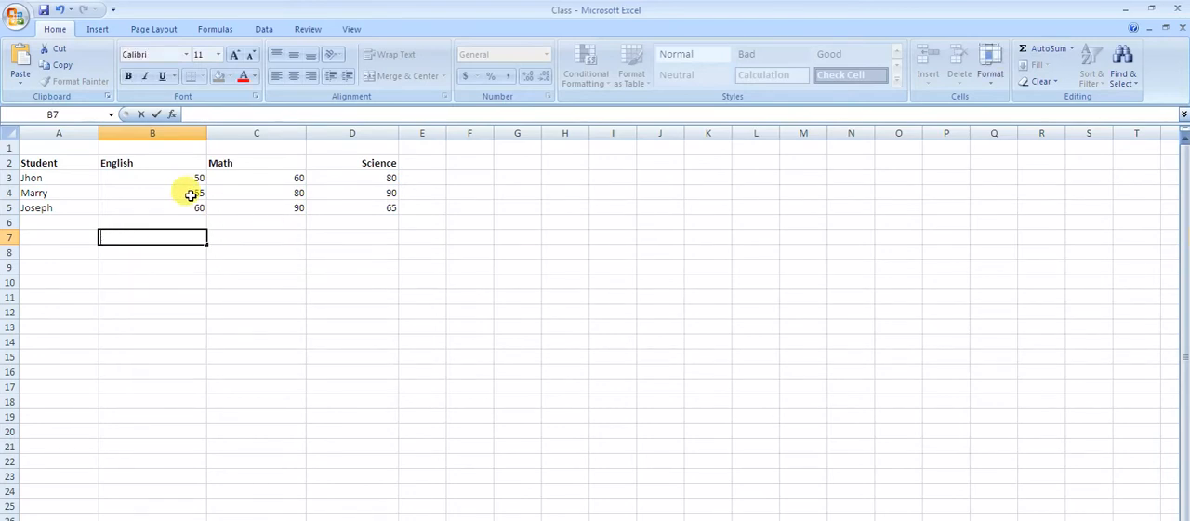
- Total the English scores in cell B7 with the formula =sum(B3:B5)
type("=")
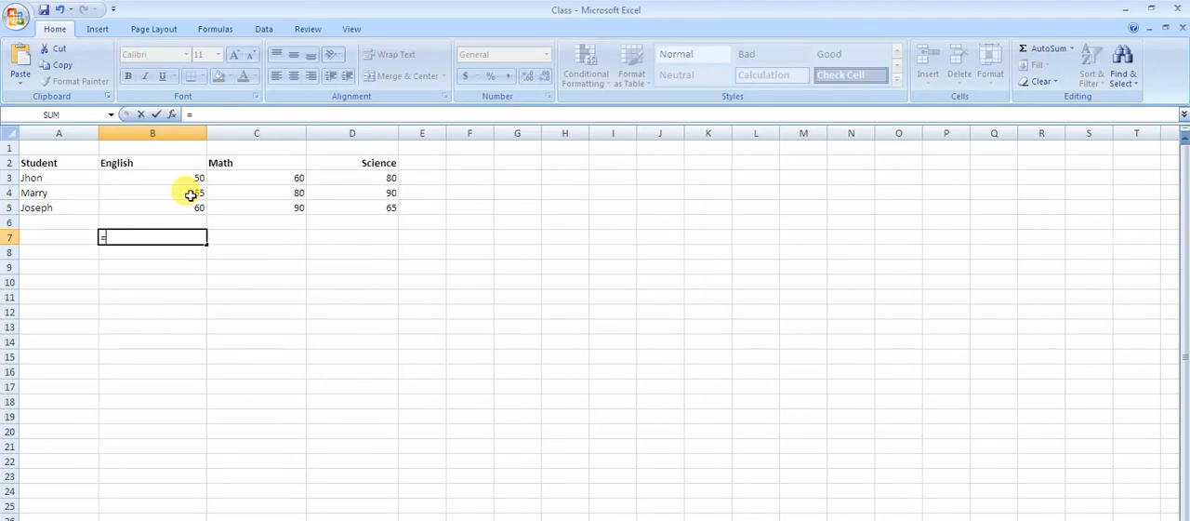
type("sum(")
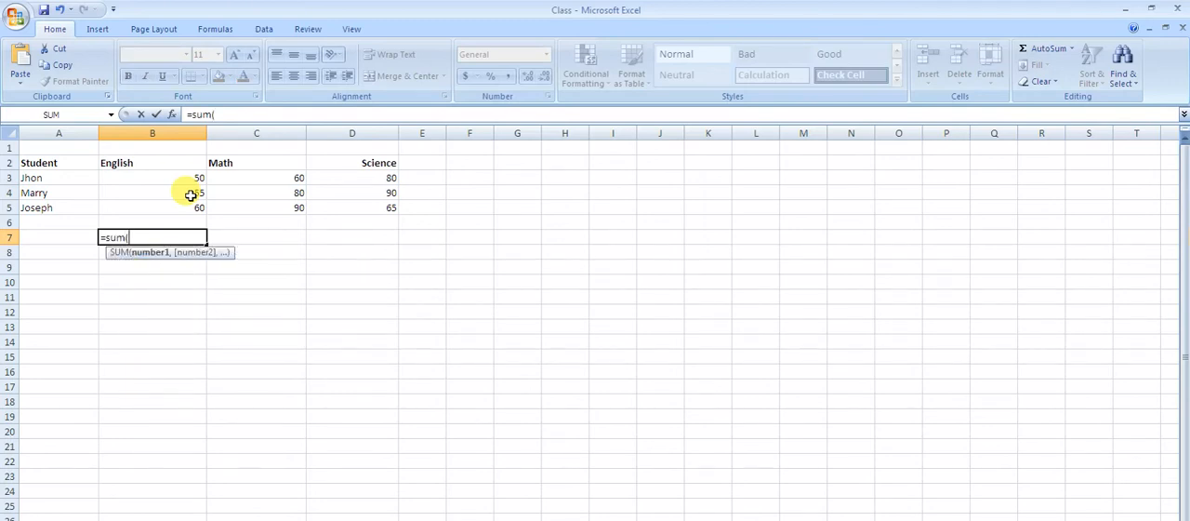
left_click_drag(171, 183, 168, 206)
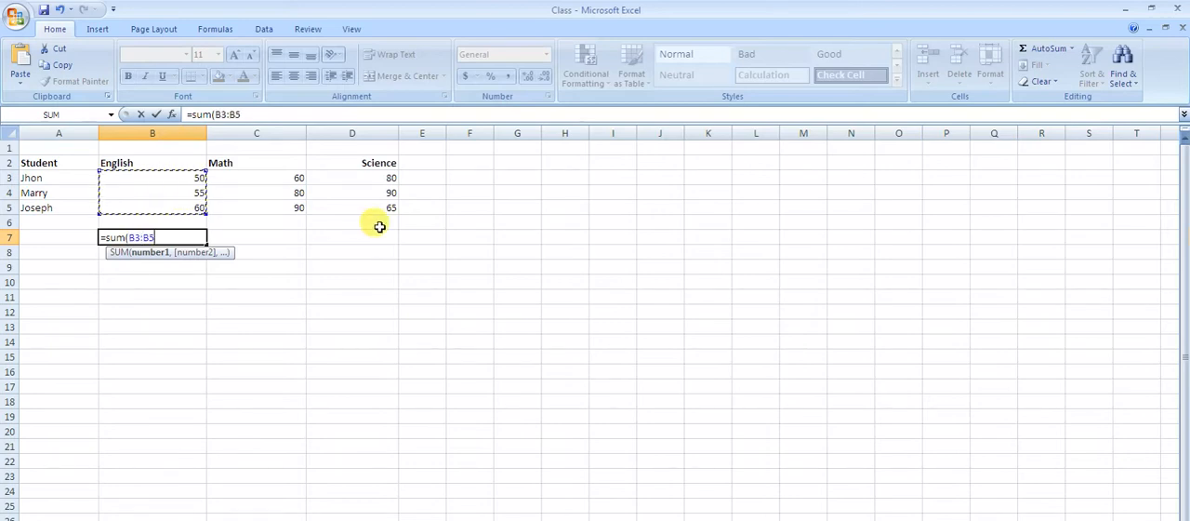
type(")")
key("Return")
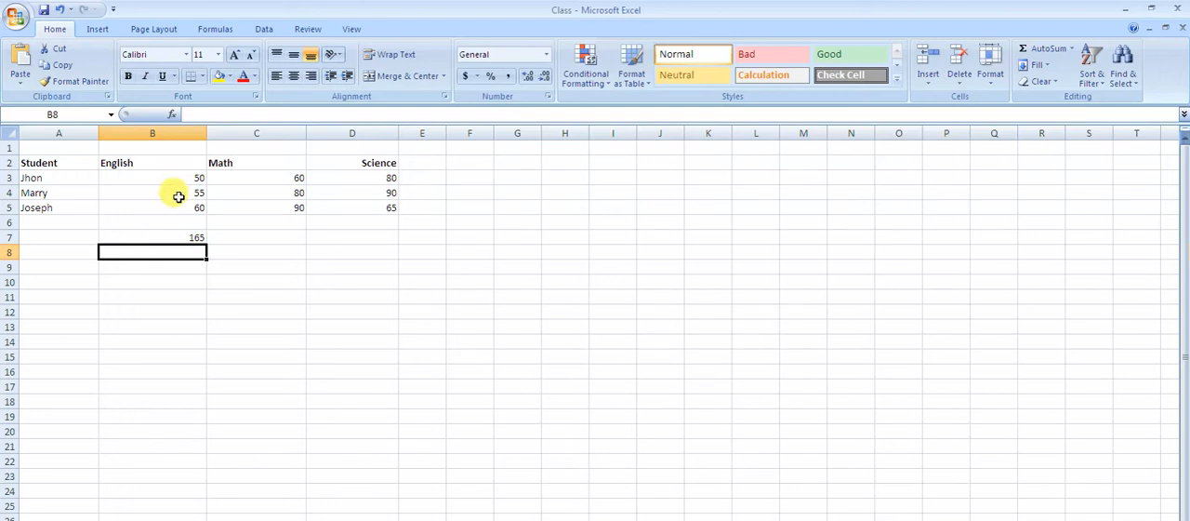
- Add the first student's English and Math scores in cell B8 with the formula =(B3+C3)
left_click_drag(161, 268, 162, 280)
left_click(157, 251)
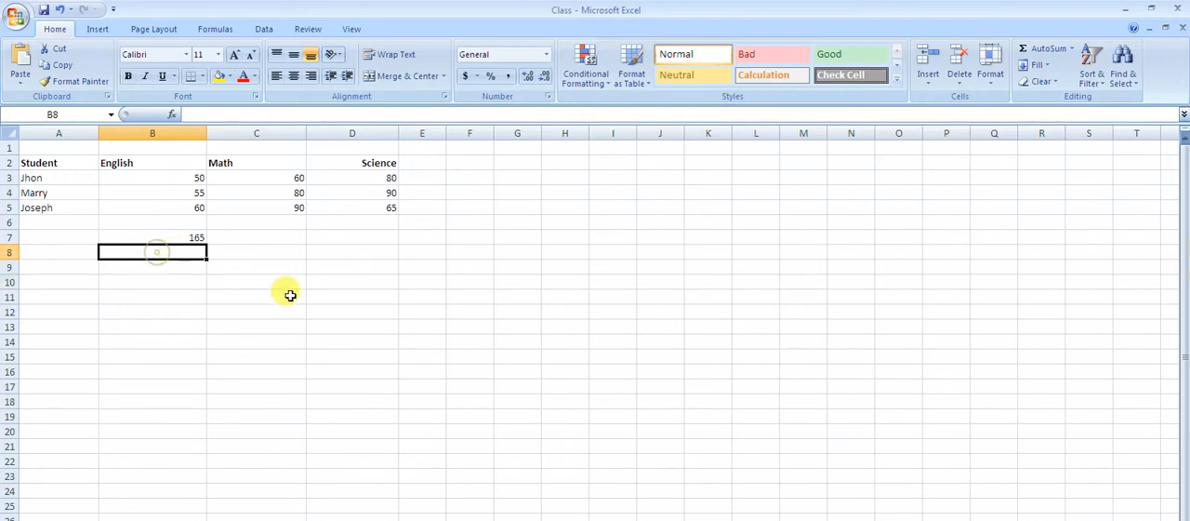
type("=")
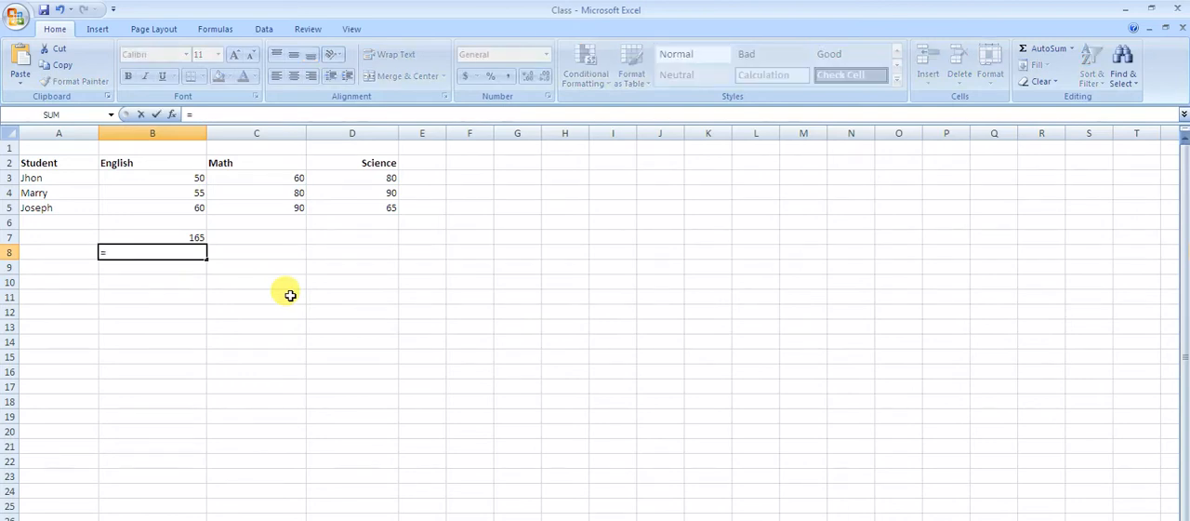
type("(")
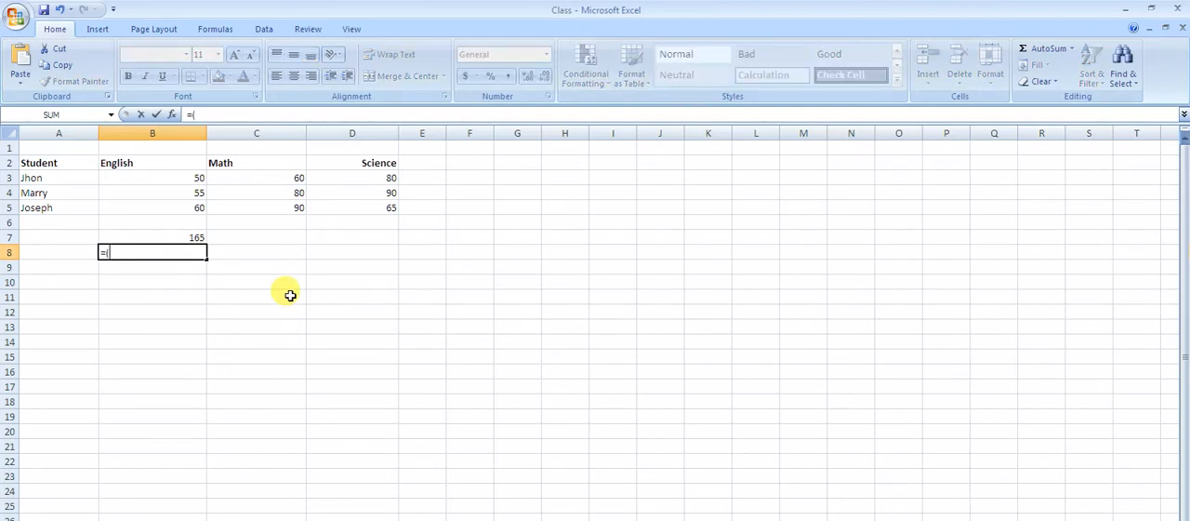
left_click(174, 180)
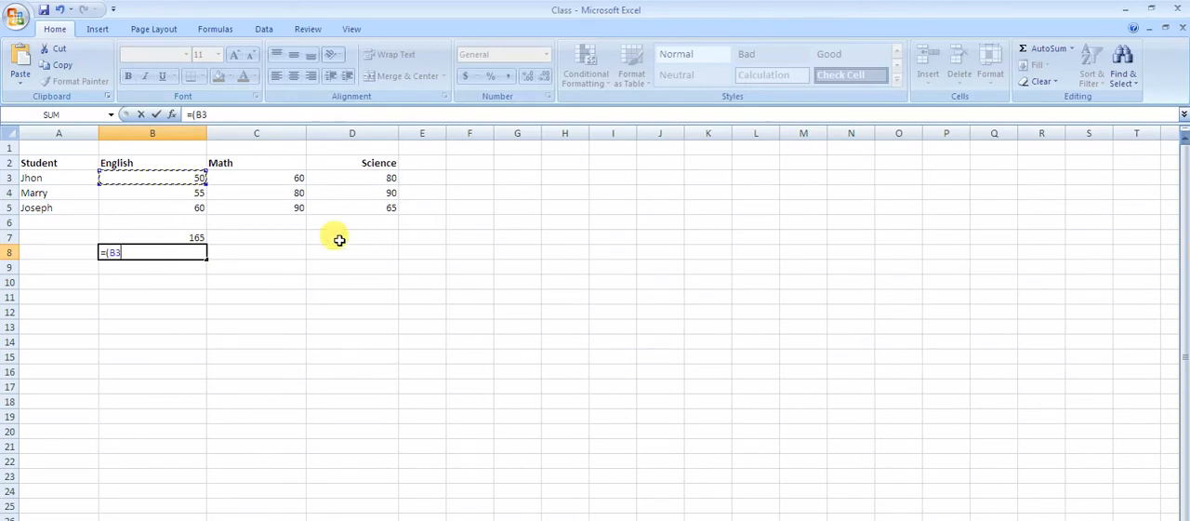
type("+")
left_click(276, 181)
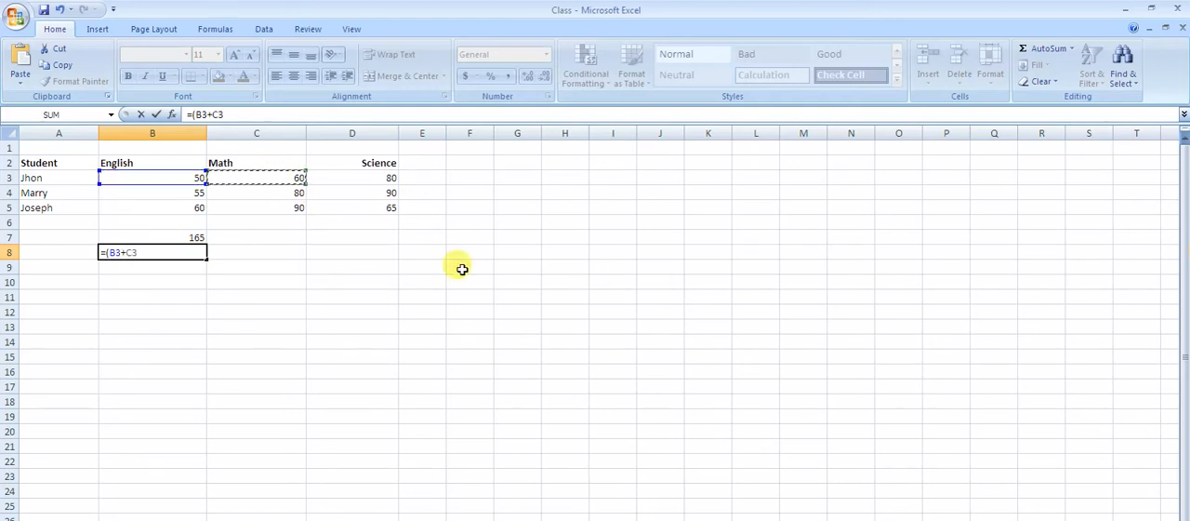
type(")")
key("Return")
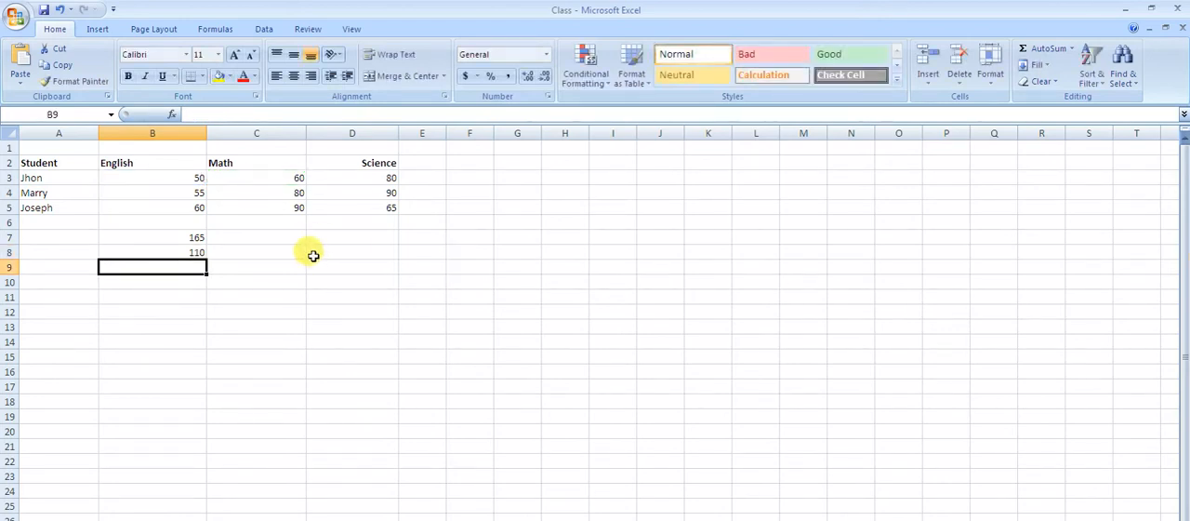
- Subtract the first student's Math score from the Science score in cell B9 with the formula =(D3-C3)
type("=(")
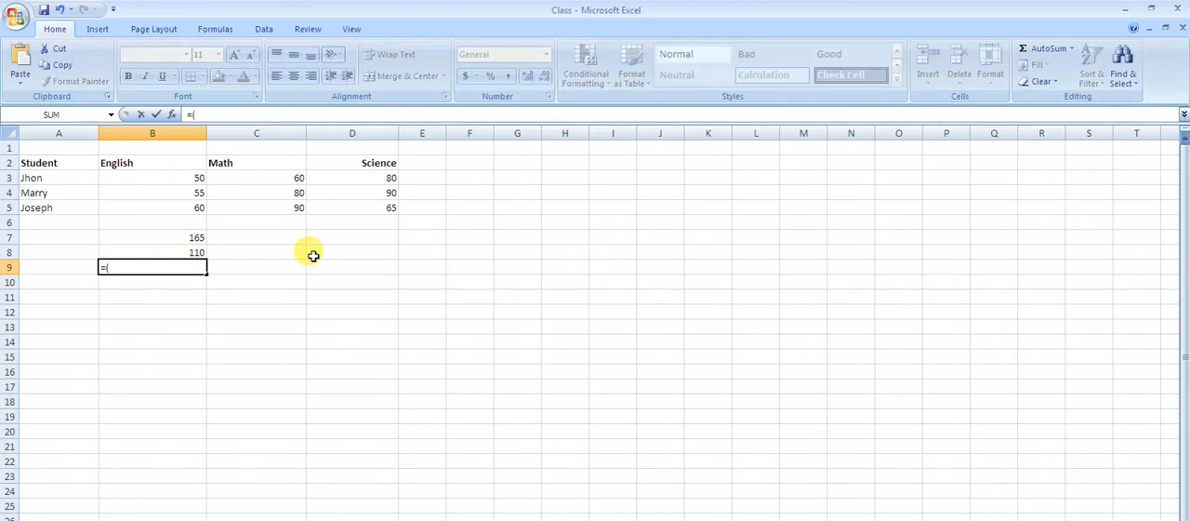
left_click(370, 181)
type("-")
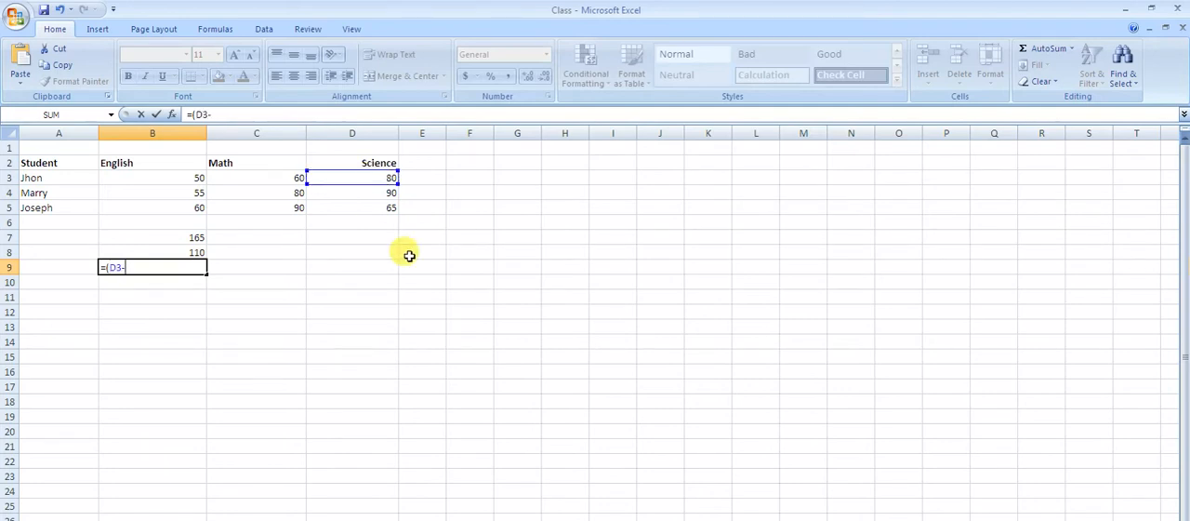
left_click(290, 177)
type(")")
key("Return")
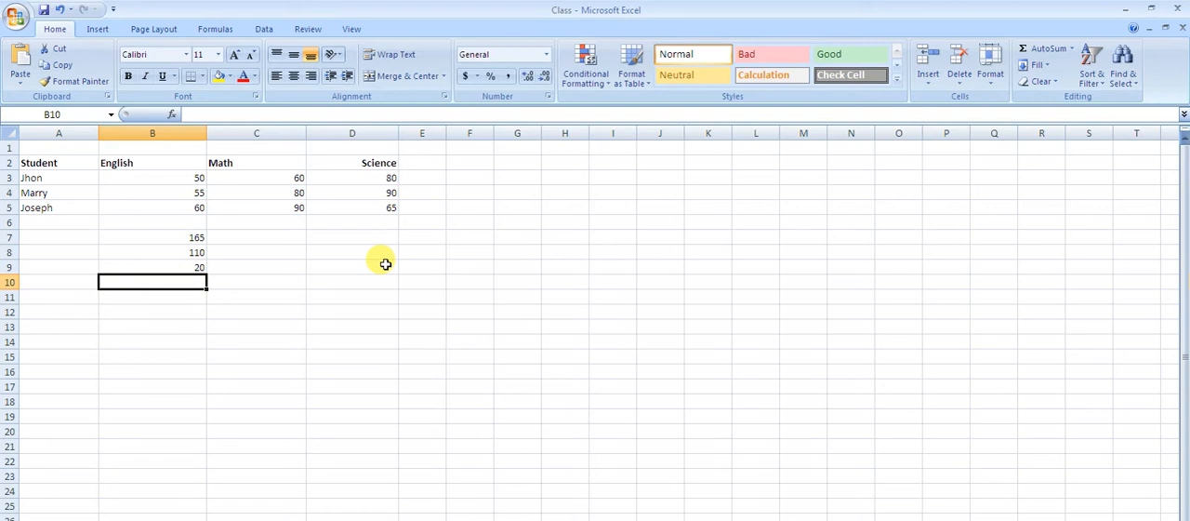
- Multiply the first student's English and Math scores in cell B10 with the formula =(B3*C3)
type("=")
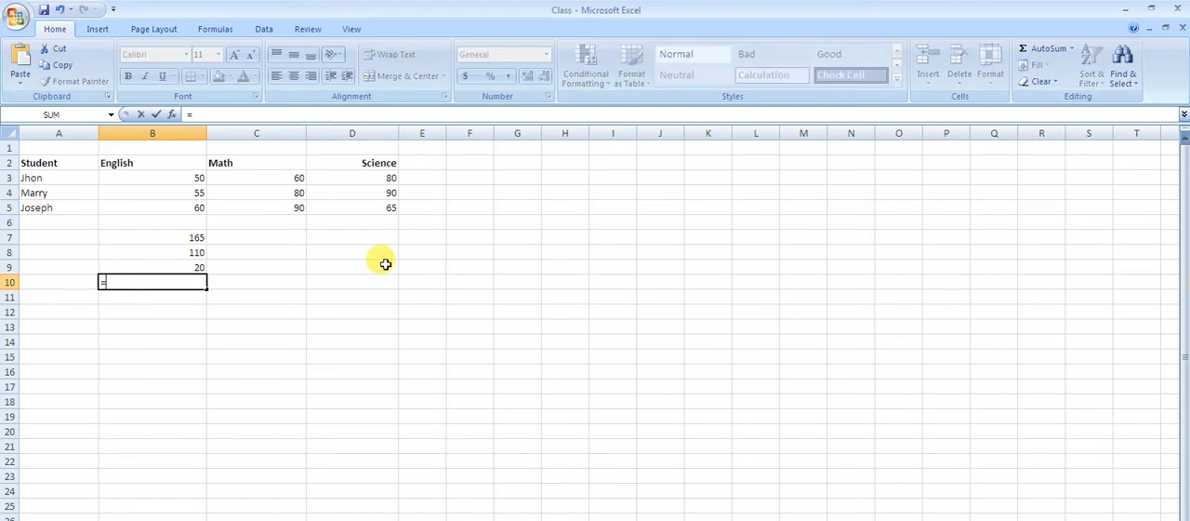
type("(")
left_click(197, 180)
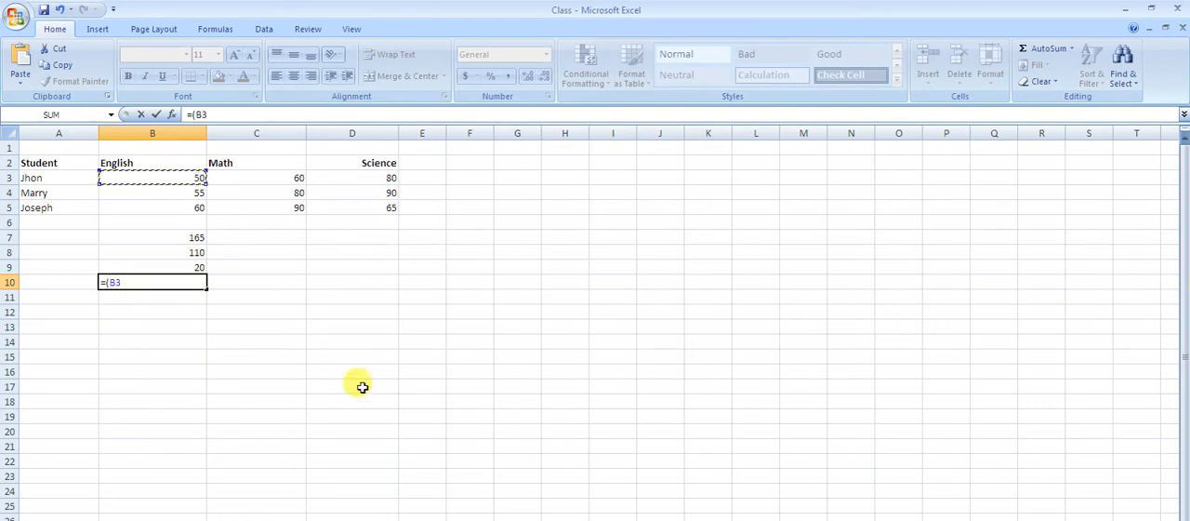
type("*")
left_click(273, 177)
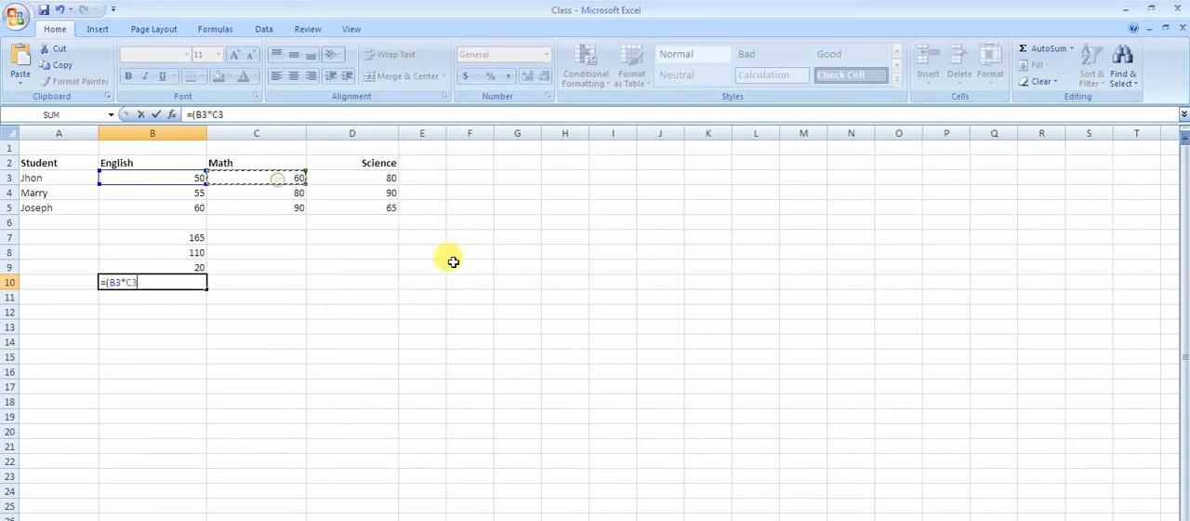
type(")")
key("Return")
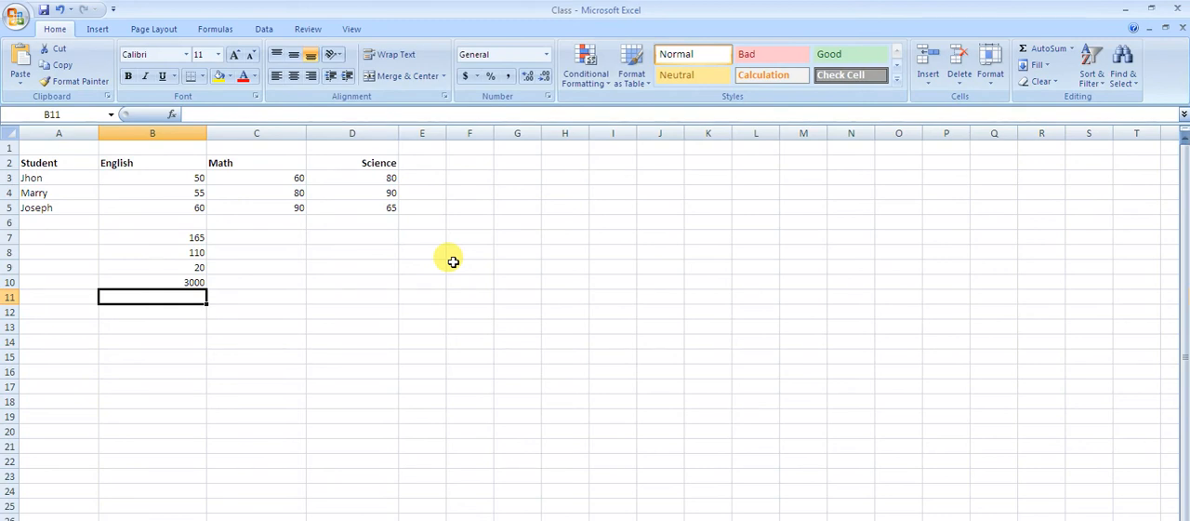
- Divide the first student's Science score by the Math score in cell B11 with the formula =(D3/C3)
type("=")
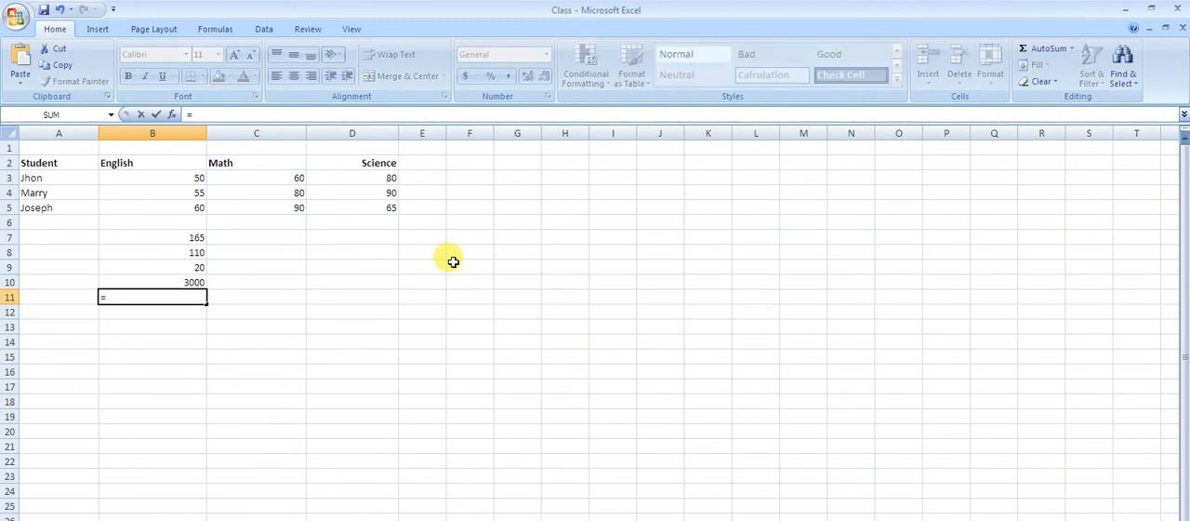
type("(")
left_click(390, 179)
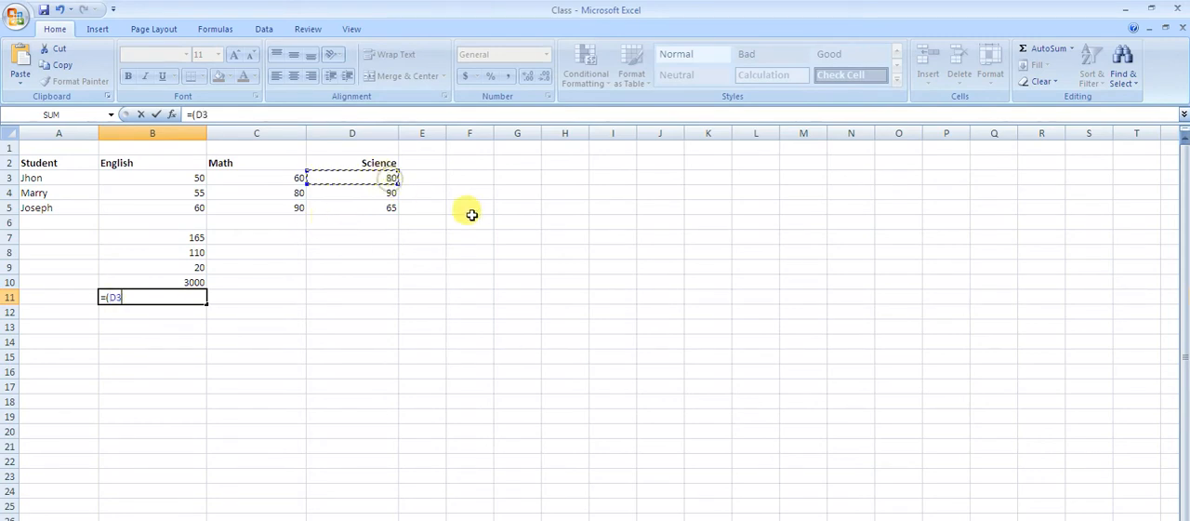
type("/")
left_click(294, 178)
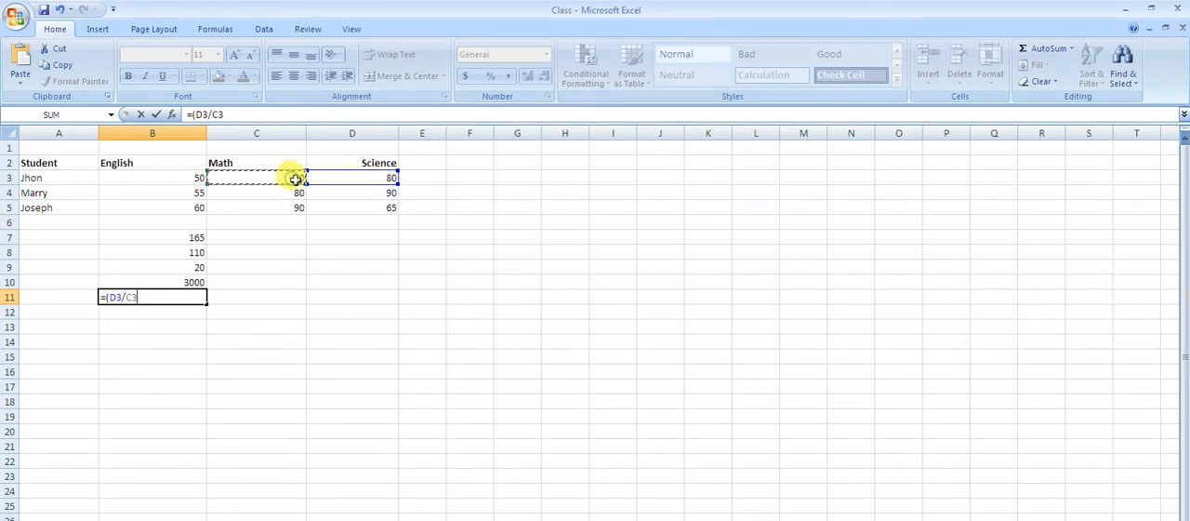
type(")")
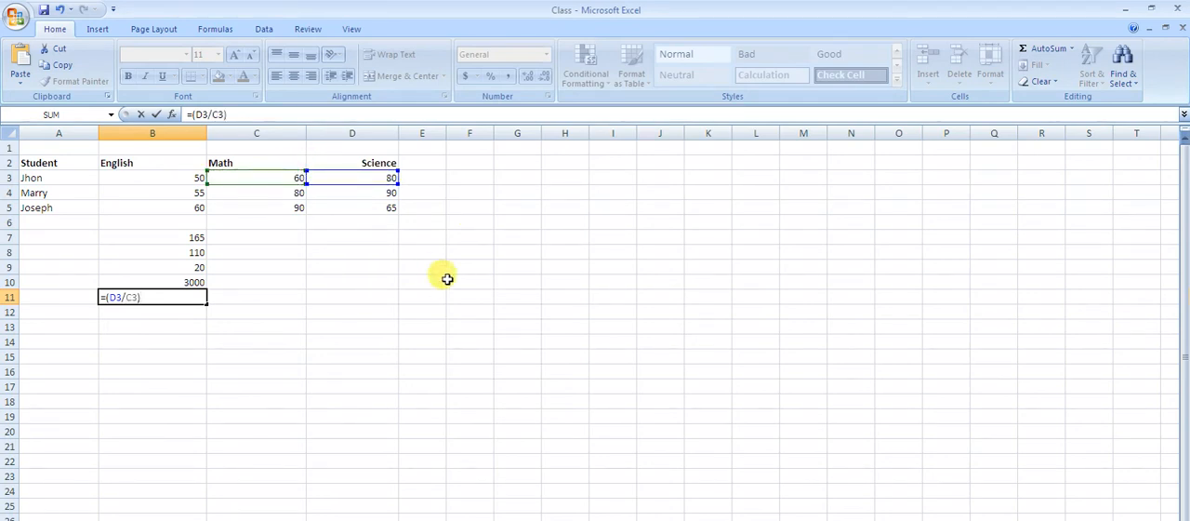
key("Return")
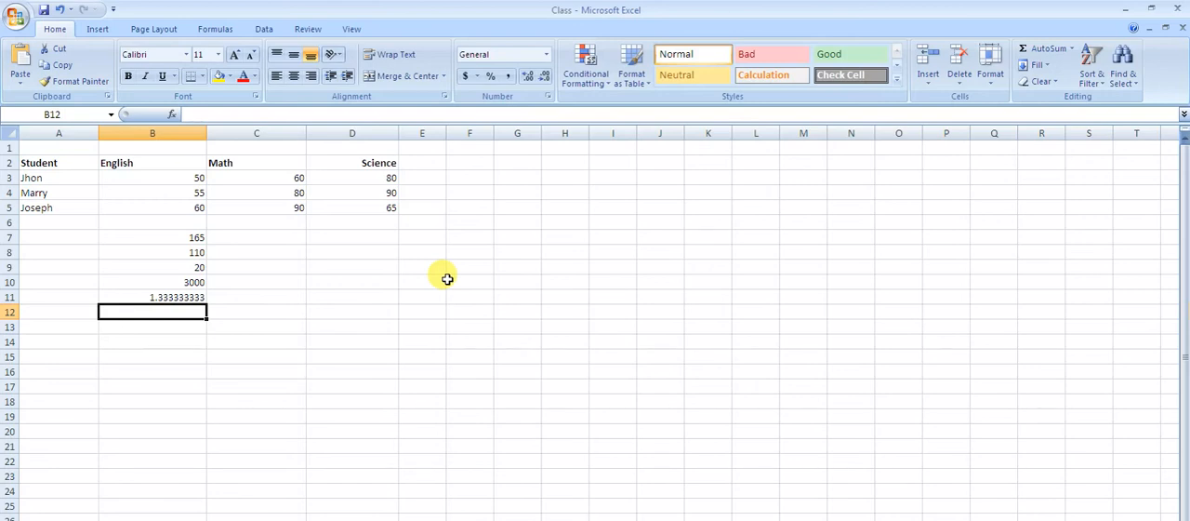
key("Up")
key("Up")
key("Up")
key("Up")
key("Up")
key("Right")
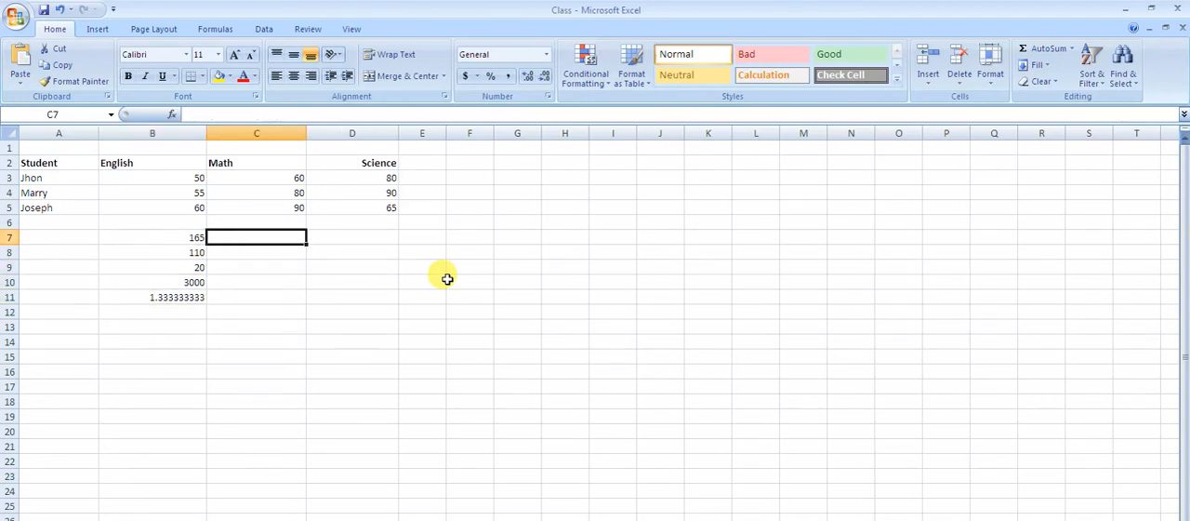
type("=")
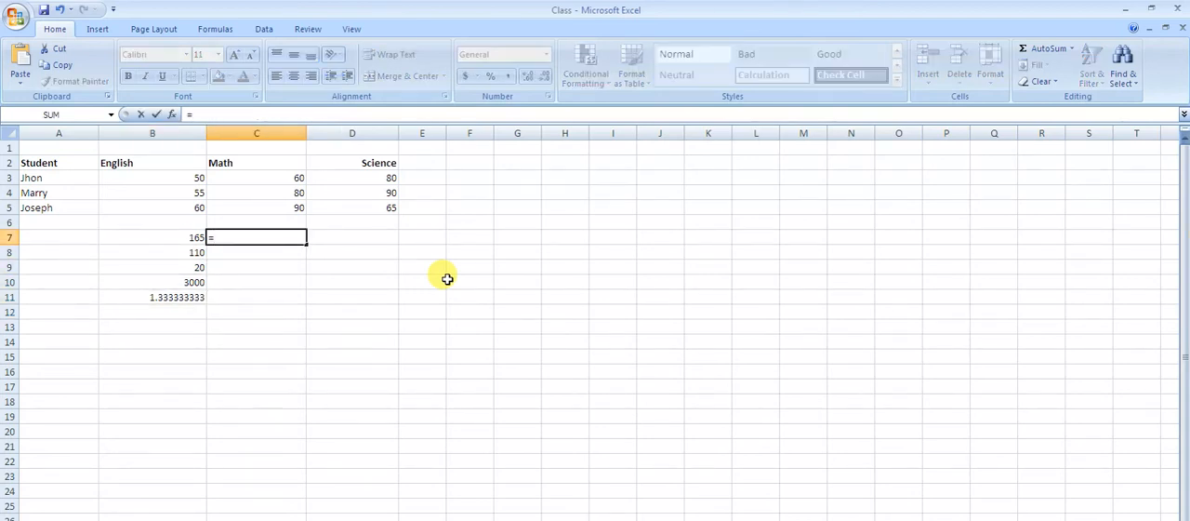
key("Escape")
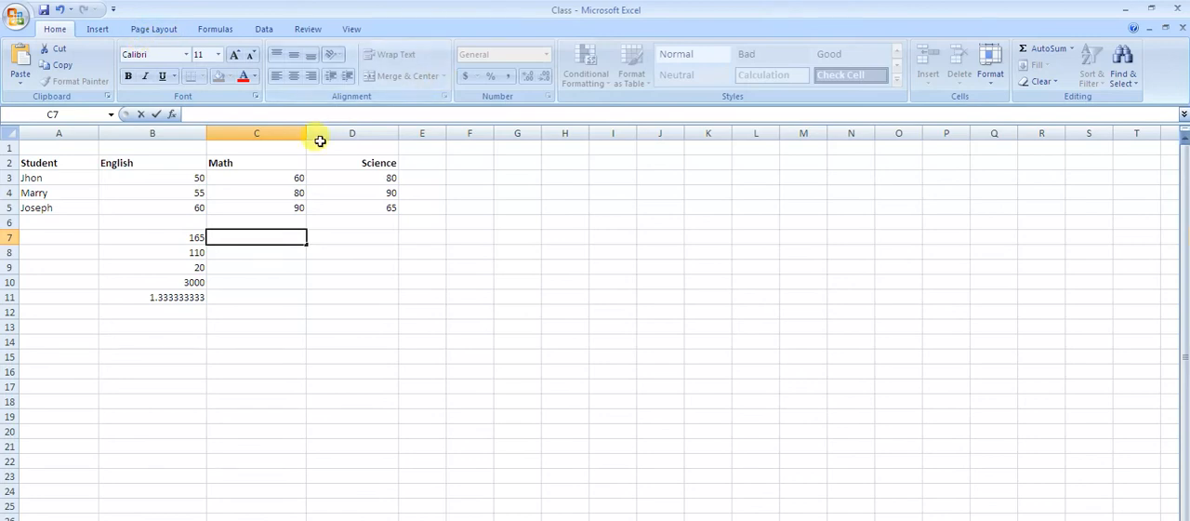
- Total the Math scores in C3:C5 with the AutoSum Sum function, placing the result in cell C6
left_click_drag(294, 178, 300, 206)
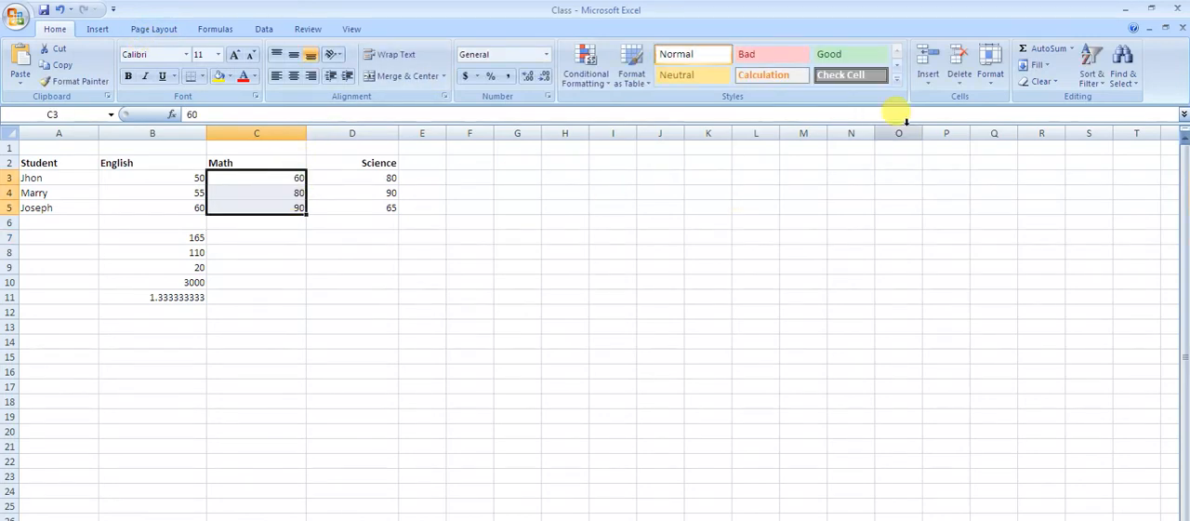
left_click(1071, 53)
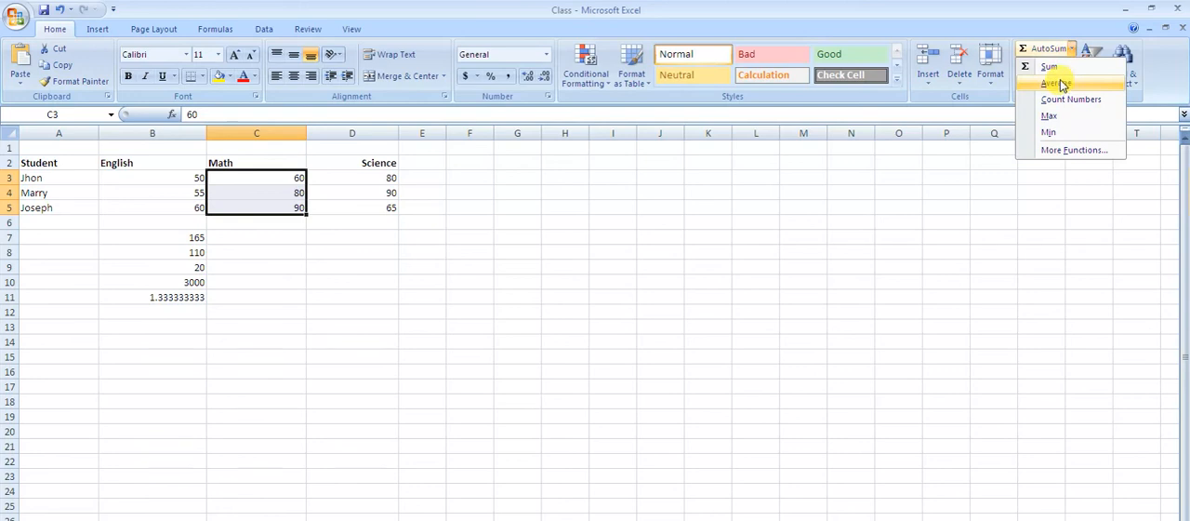
left_click(1060, 69)
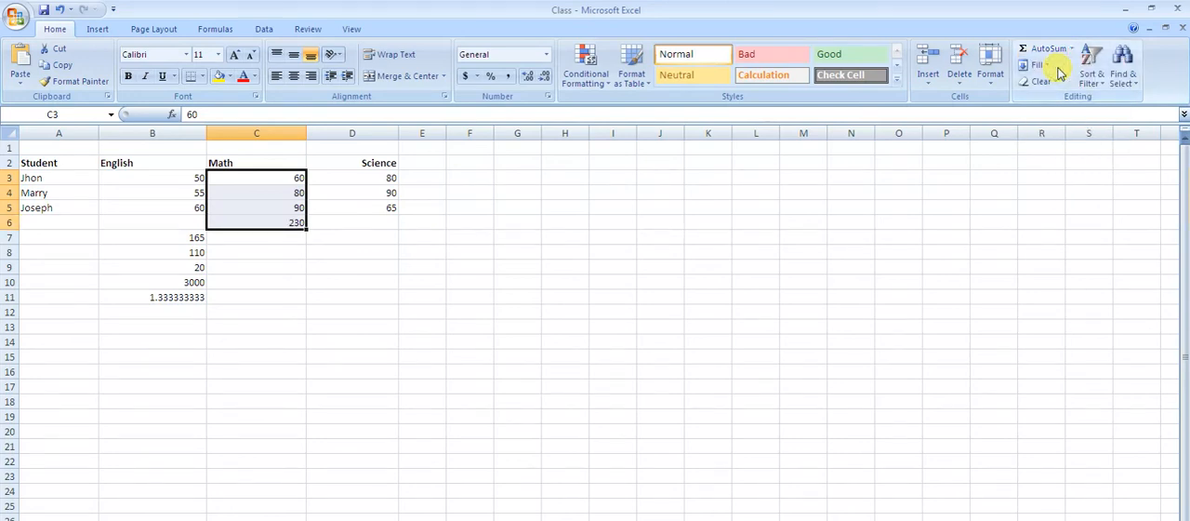
left_click(278, 251)
left_click(294, 223)
left_click(280, 238)
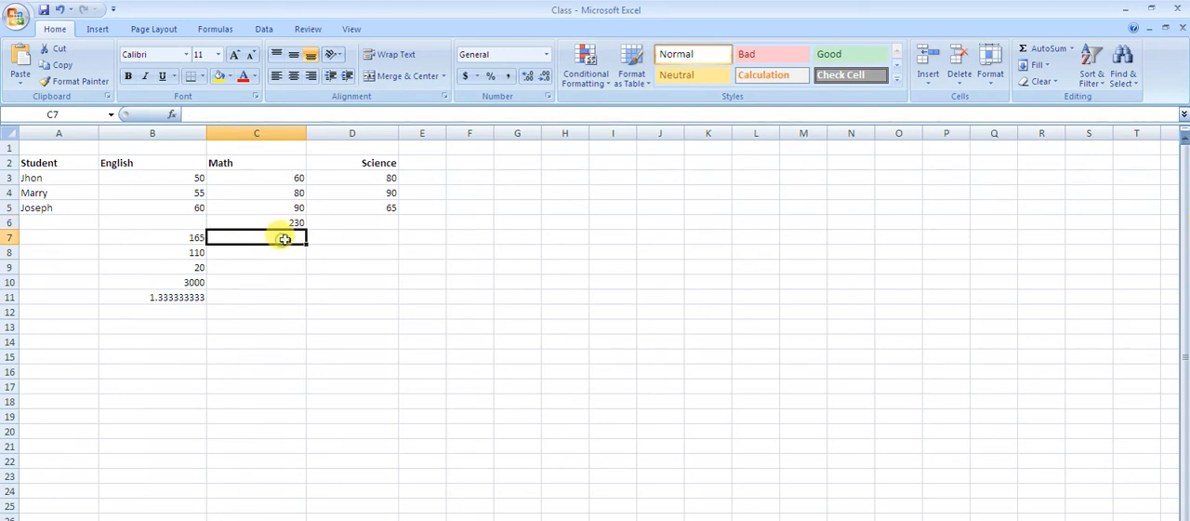
- Average the Science scores in D3:D5 with the AutoSum Average function, placing the result in cell D6
left_click(377, 223)
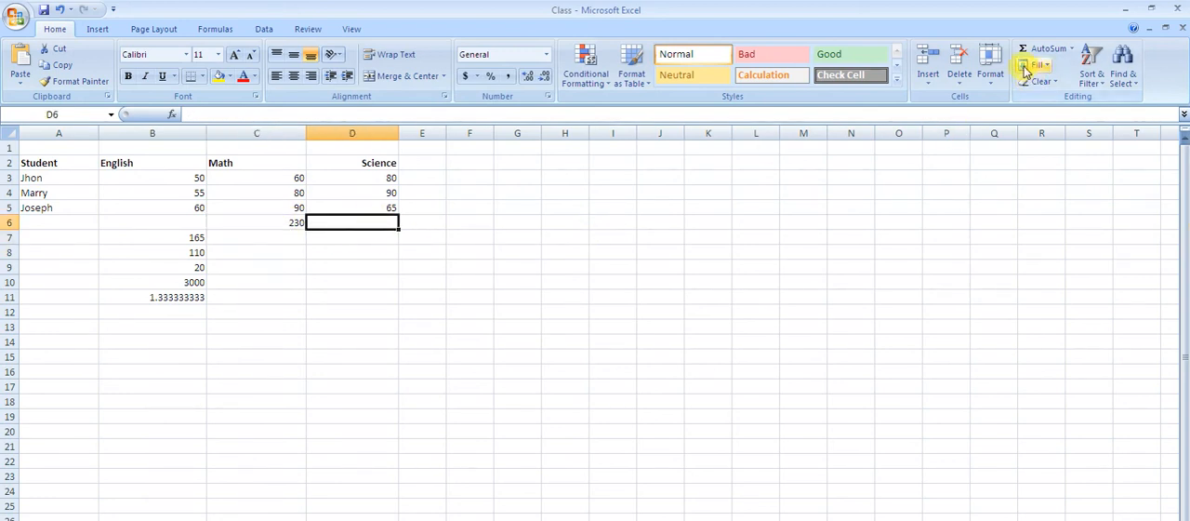
left_click_drag(391, 178, 391, 206)
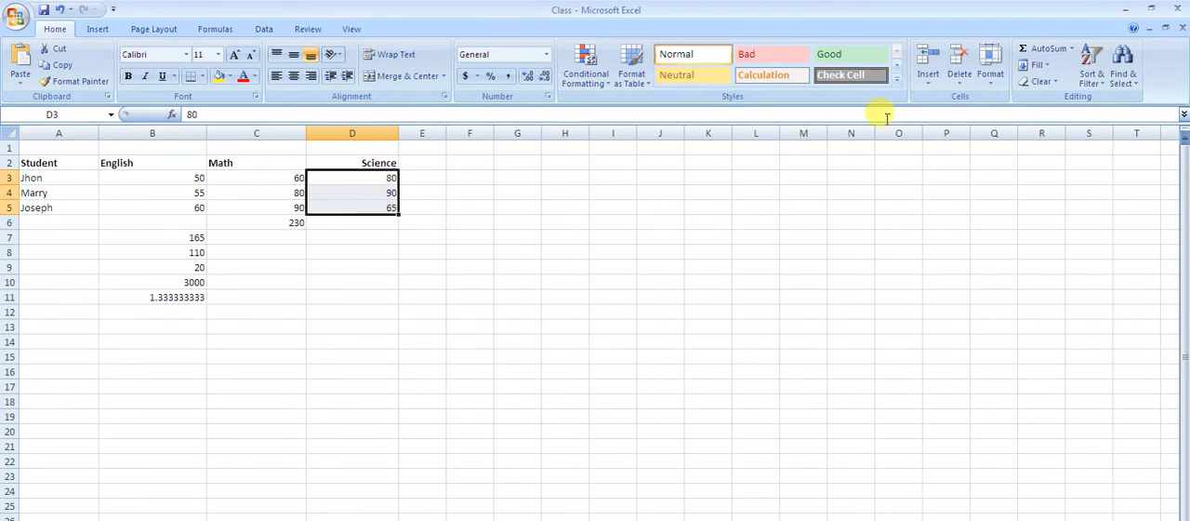
left_click(1072, 51)
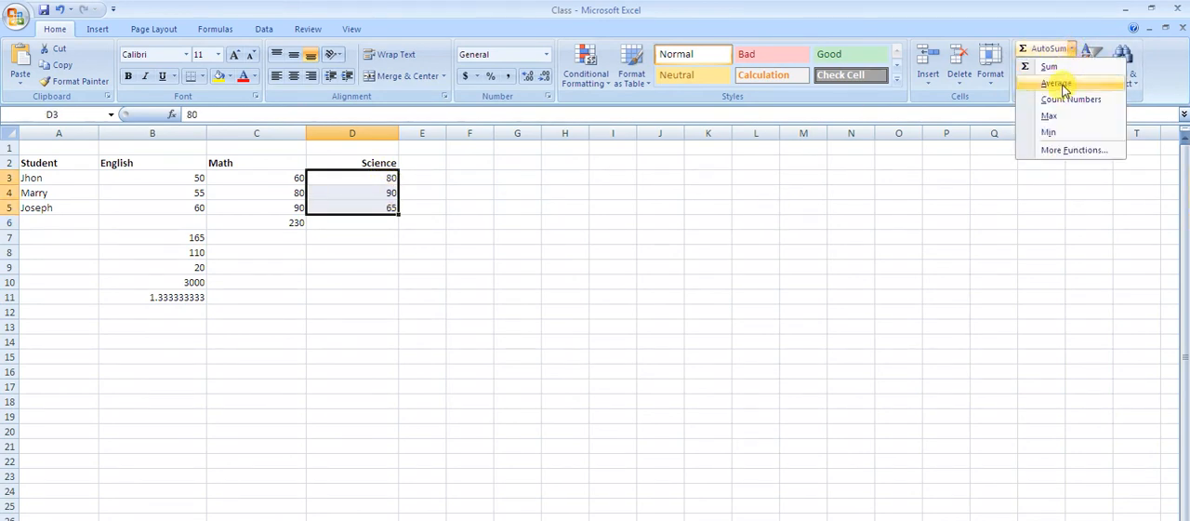
left_click(1063, 85)
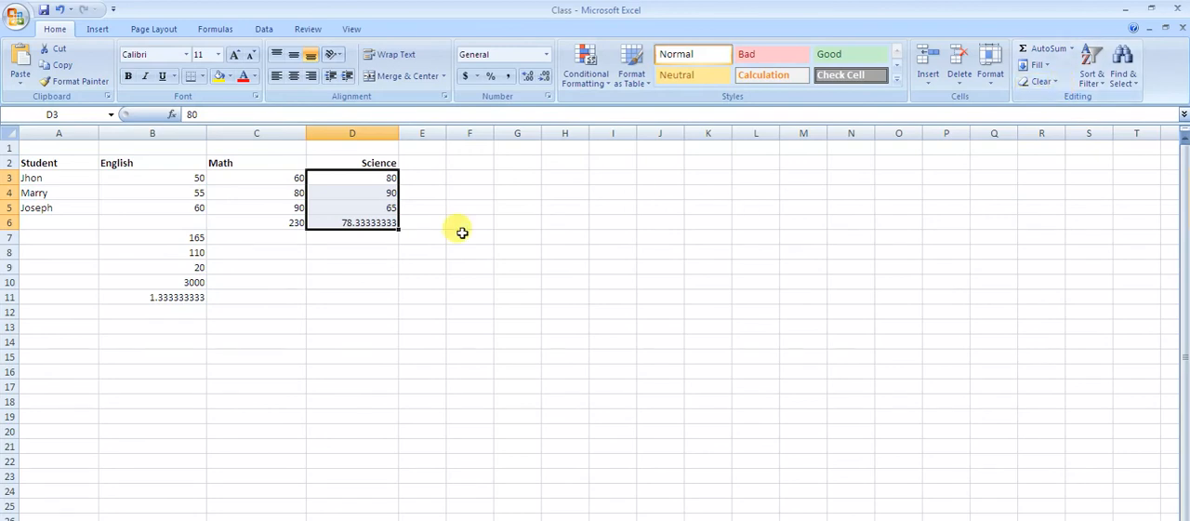
left_click(392, 237)
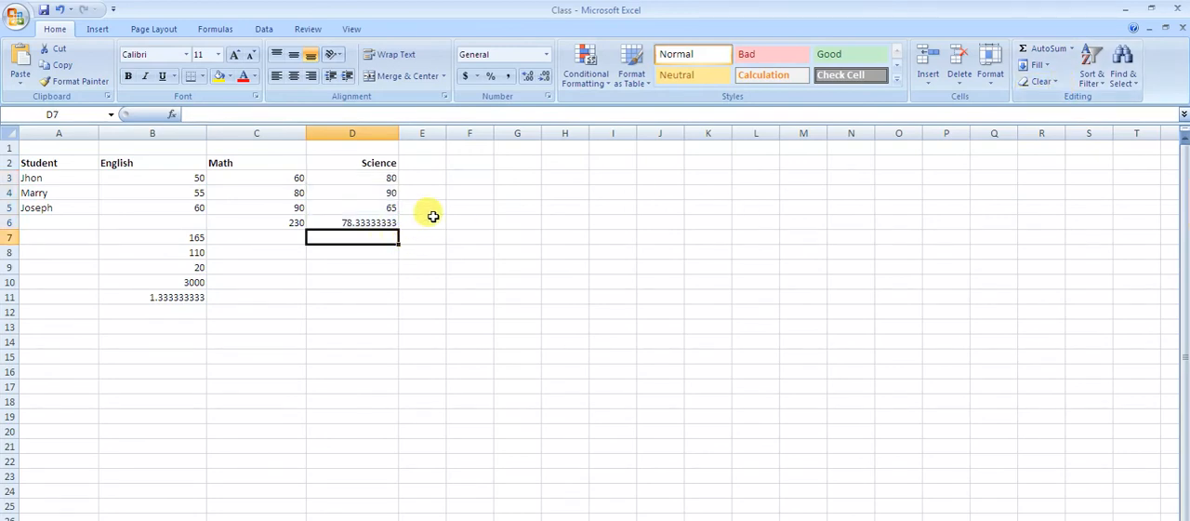
- Widen column E slightly and find the highest Science score in D3:D5 with AutoSum's Max function, placing it in cell D7
left_click(426, 223)
left_click_drag(446, 133, 476, 133)
left_click(385, 177)
left_click_drag(385, 177, 388, 206)
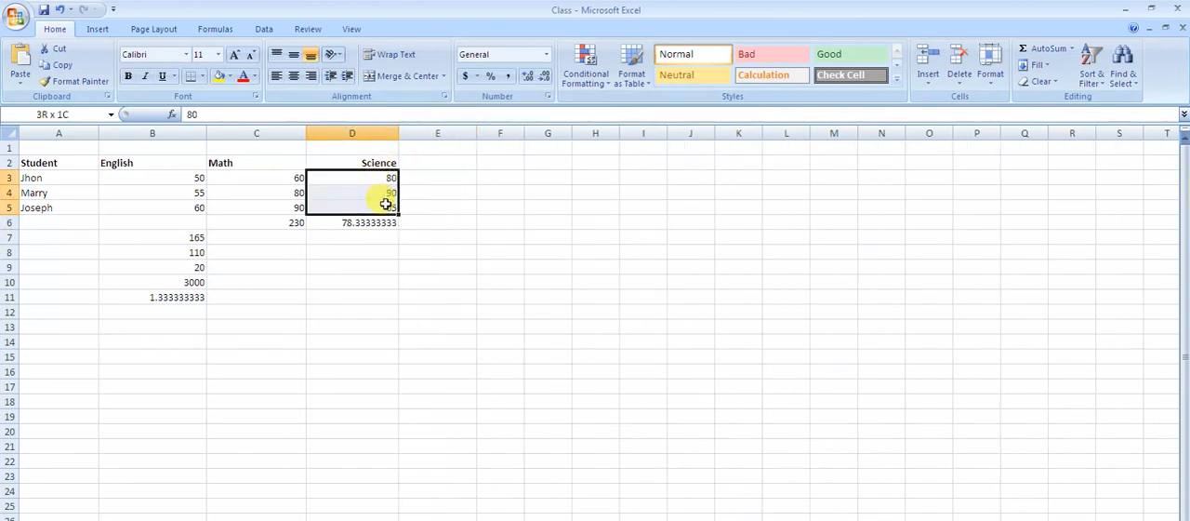
left_click(1071, 48)
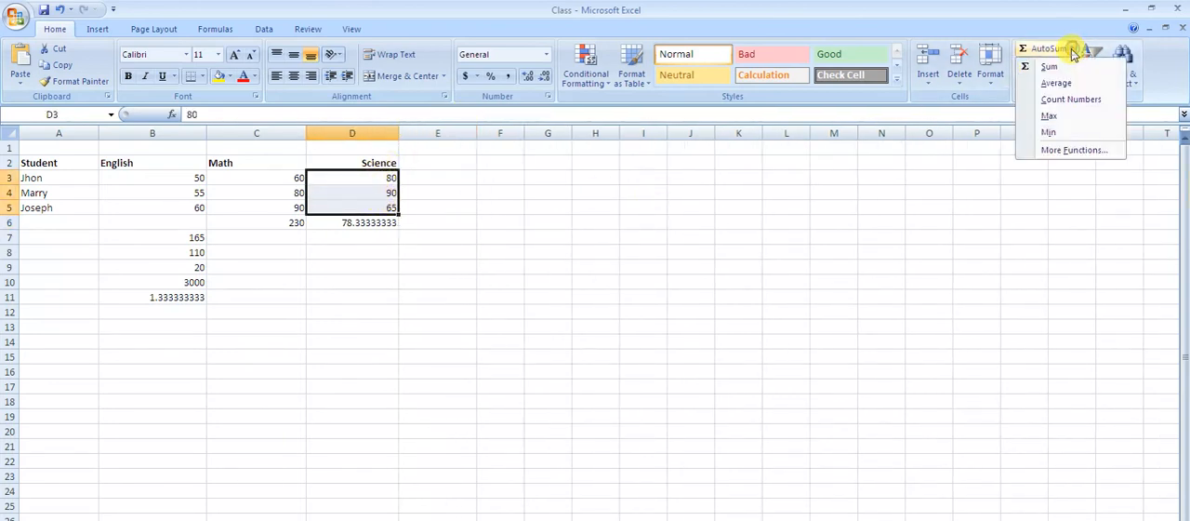
left_click(1055, 116)
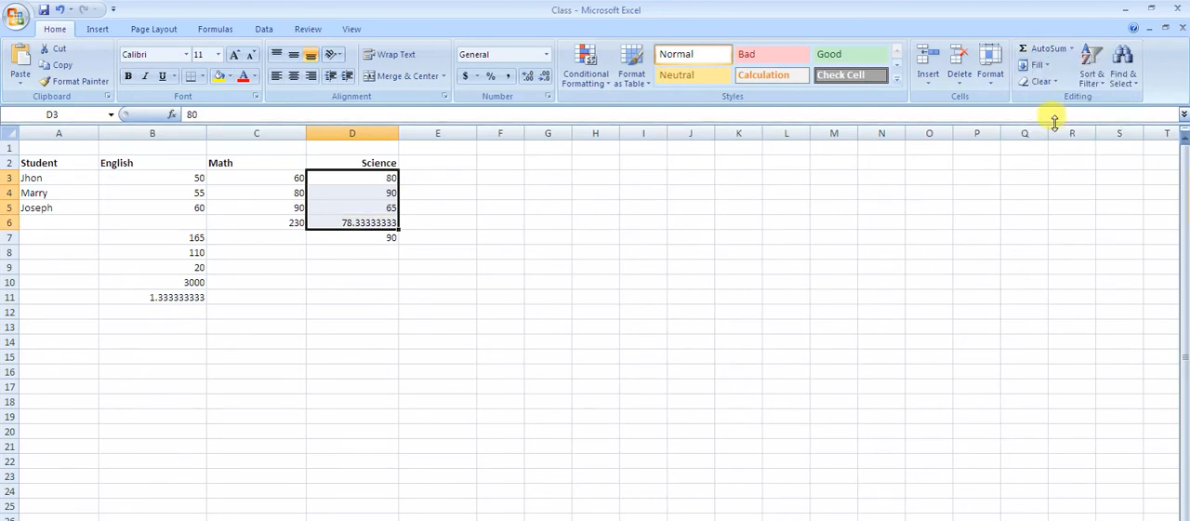
left_click(388, 235)
left_click(385, 249)
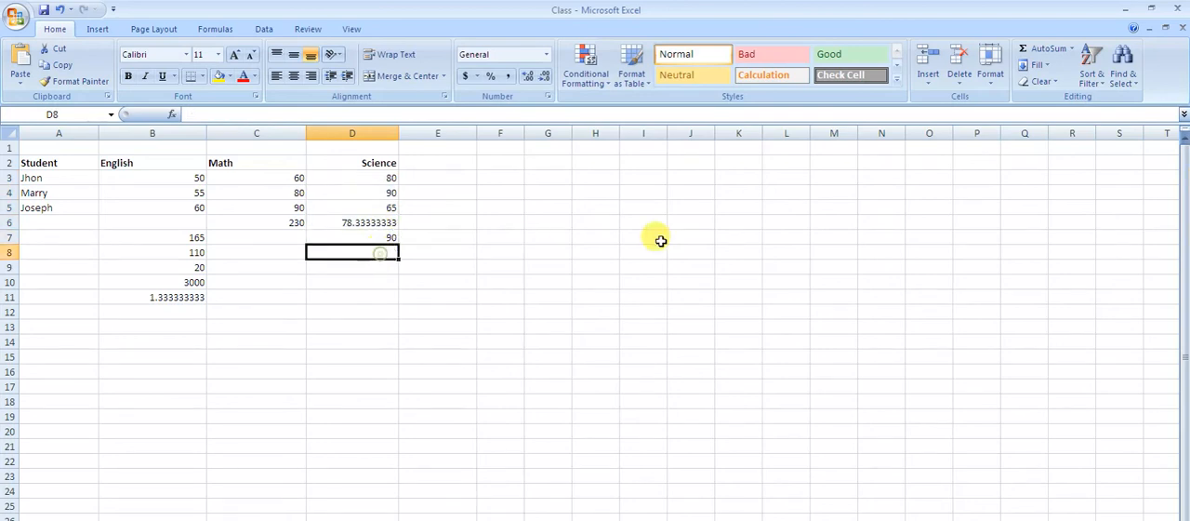
- Find the lowest Science score in D3:D5 with AutoSum's Min function, placing the result in cell D8
left_click_drag(380, 178, 381, 208)
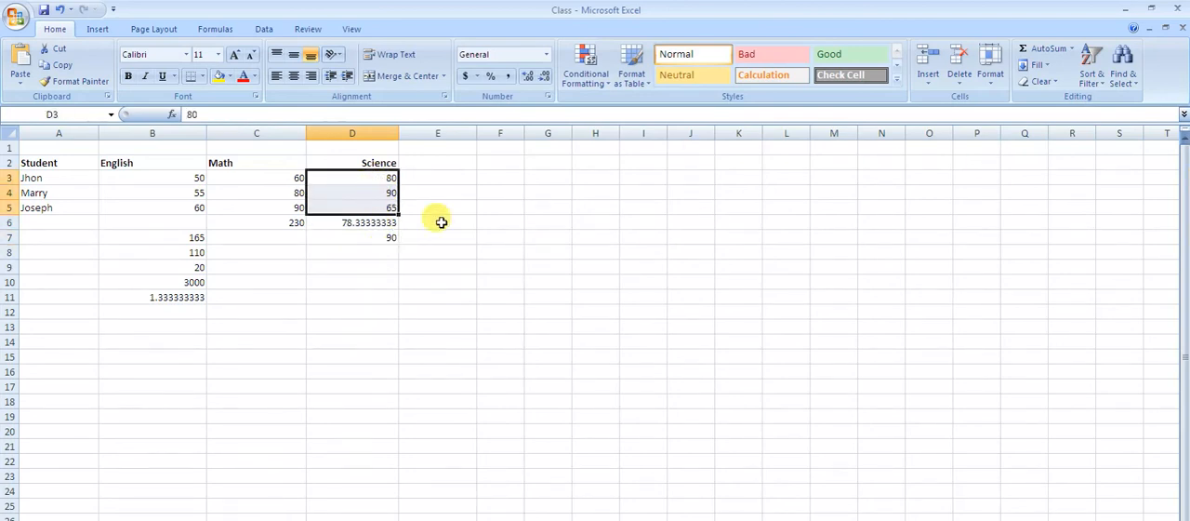
left_click(1074, 48)
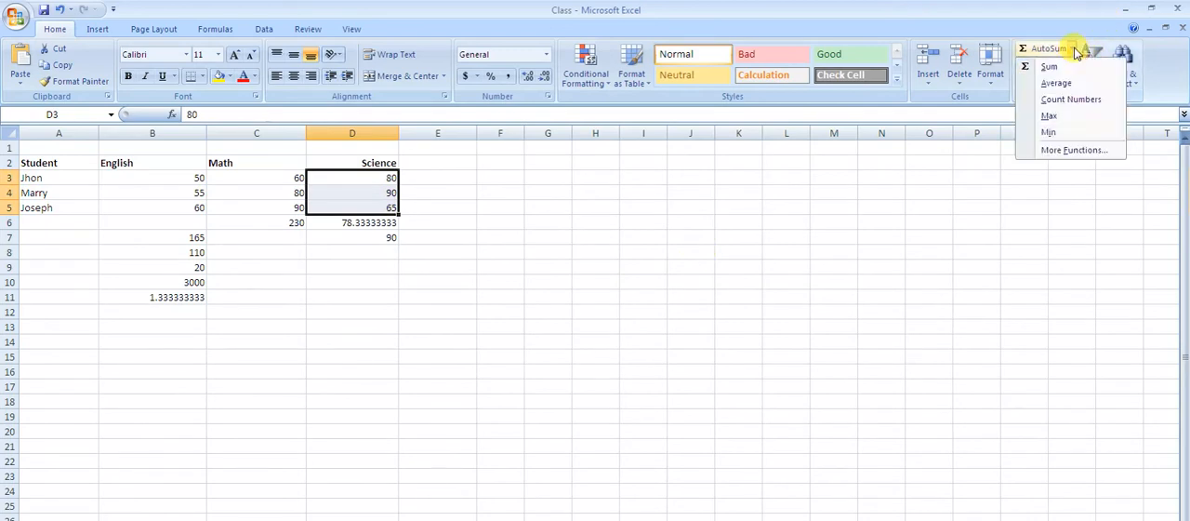
left_click(1064, 132)
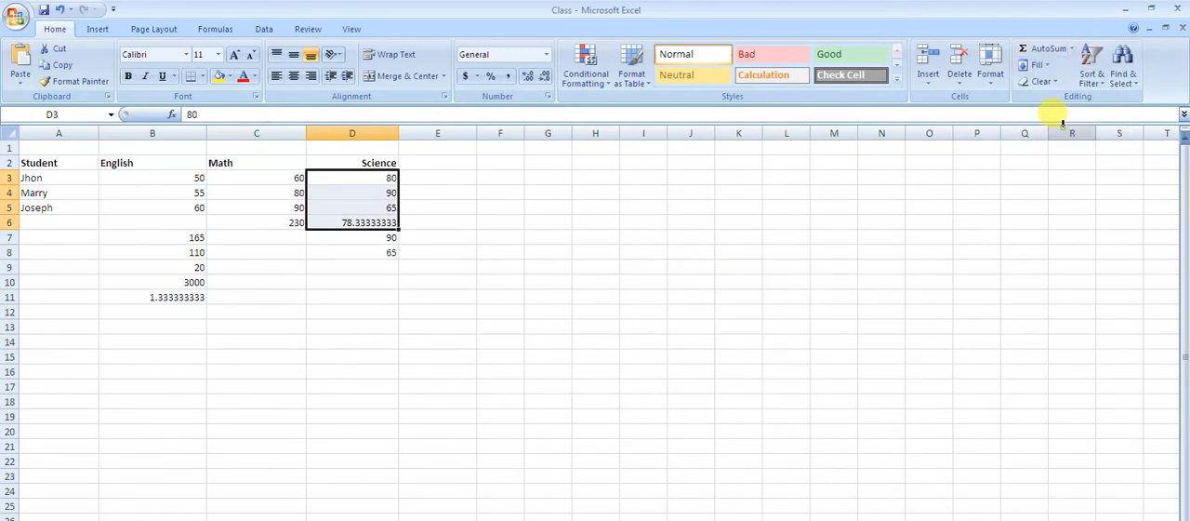
left_click(530, 317)
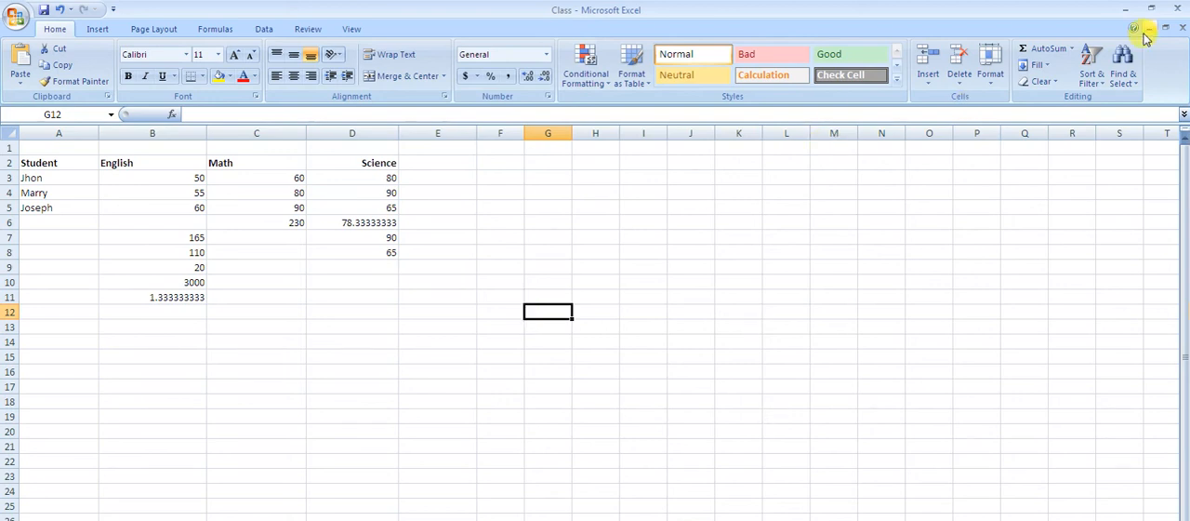
- Look through the most recently used functions available under AutoSum's More Functions, and close the Insert Function dialog without inserting any
left_click(1075, 49)
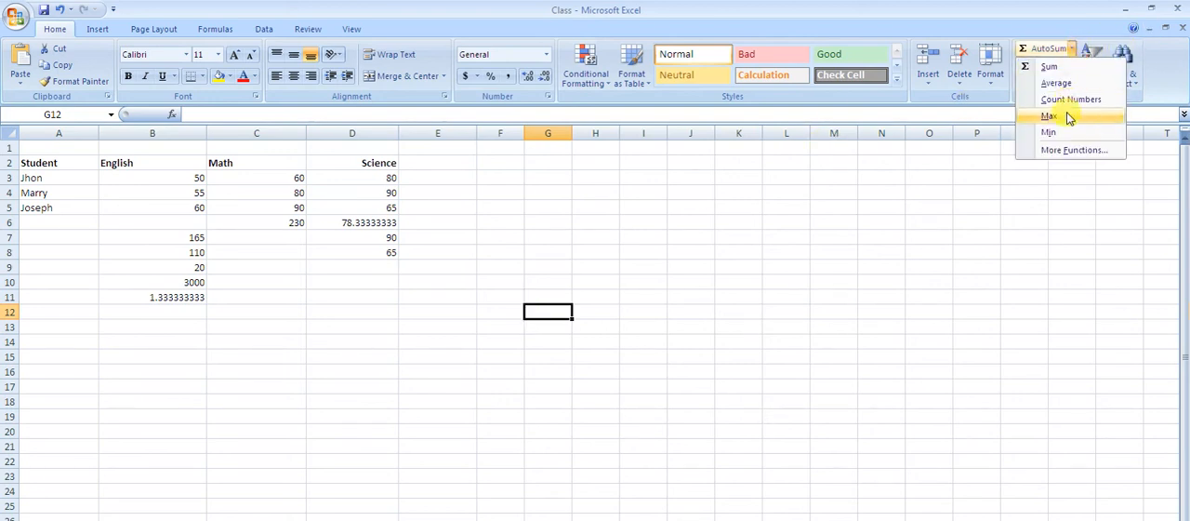
left_click(1066, 151)
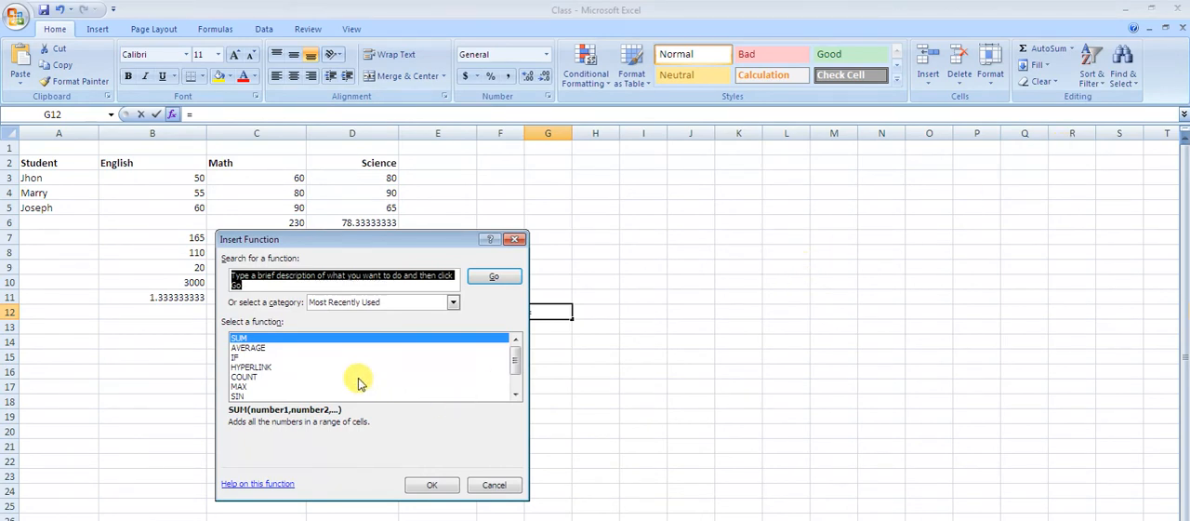
left_click(516, 394)
left_click(516, 394)
left_click(516, 394)
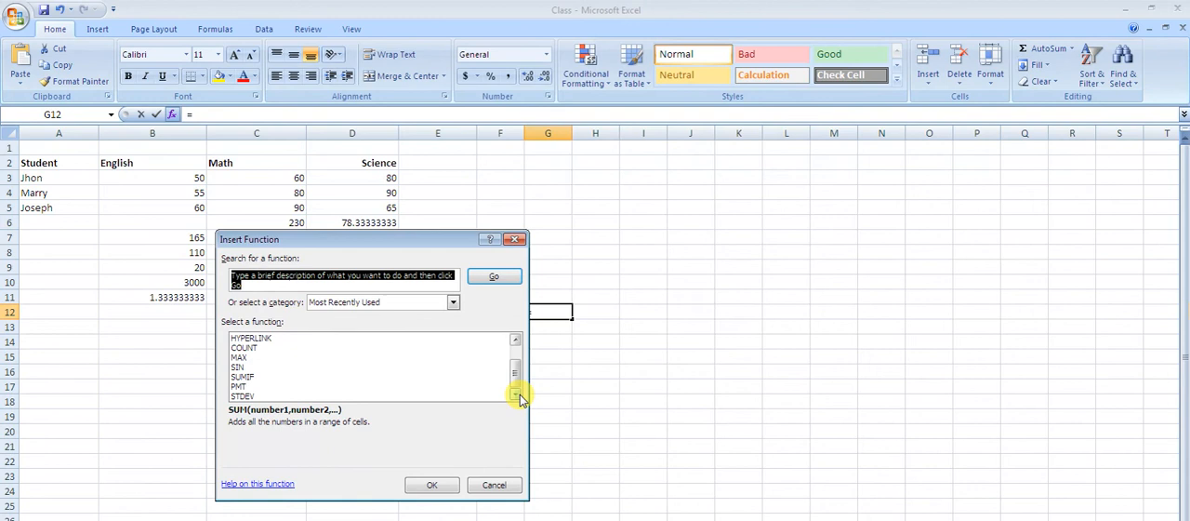
left_click(515, 240)
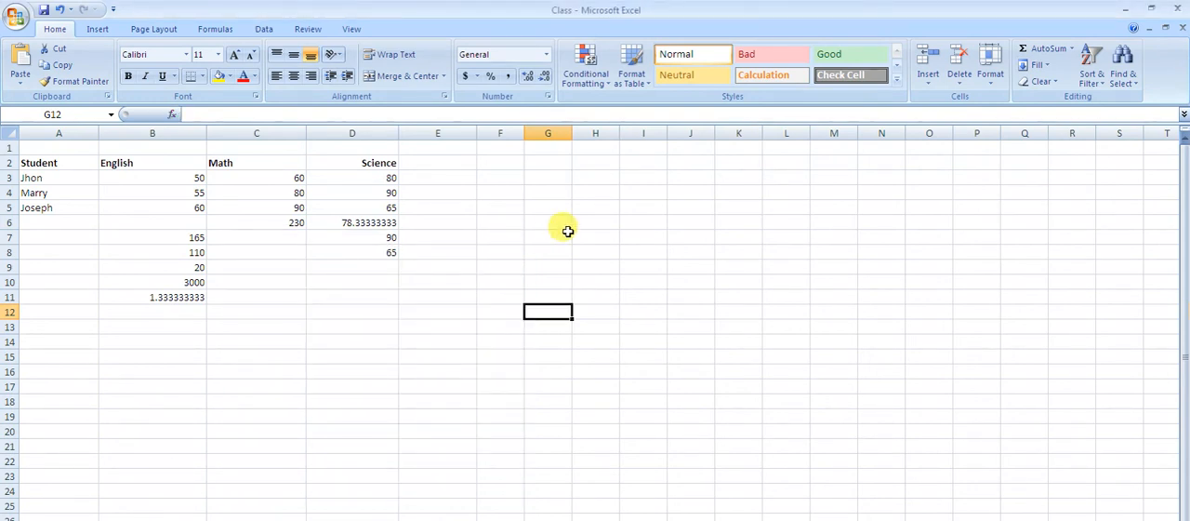